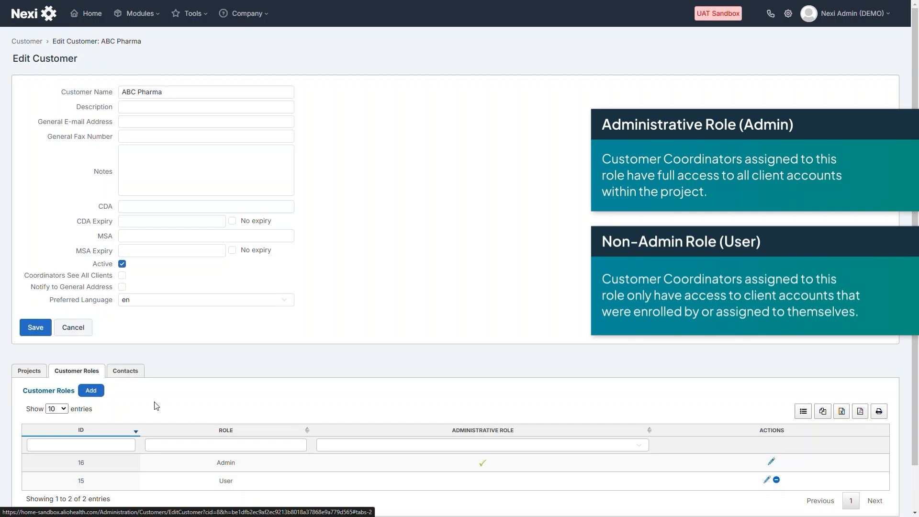
Switch the ABC Pharma customer page to its Contacts tab
{"action": "left_click", "coordinate": [136, 375]}
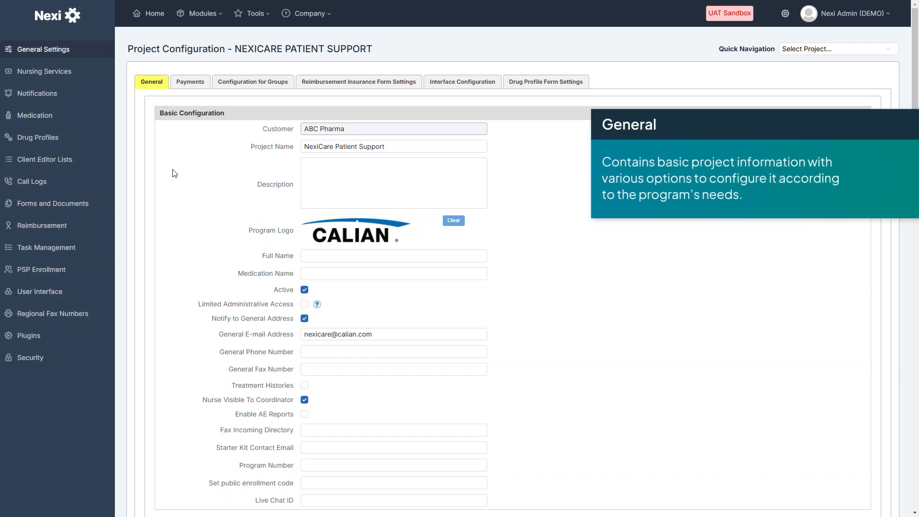
Scroll through the General tab sections of the NexiCare Patient Support configuration
{"action": "scroll", "coordinate": [228, 202], "scroll_direction": "down", "scroll_amount": 8}
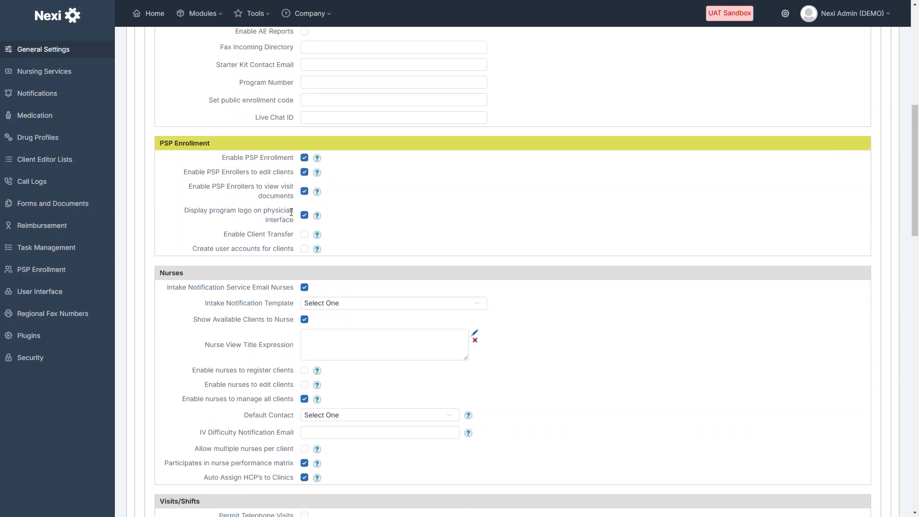
{"action": "scroll", "coordinate": [294, 163], "scroll_direction": "down", "scroll_amount": 1}
{"action": "scroll", "coordinate": [293, 162], "scroll_direction": "down", "scroll_amount": 1}
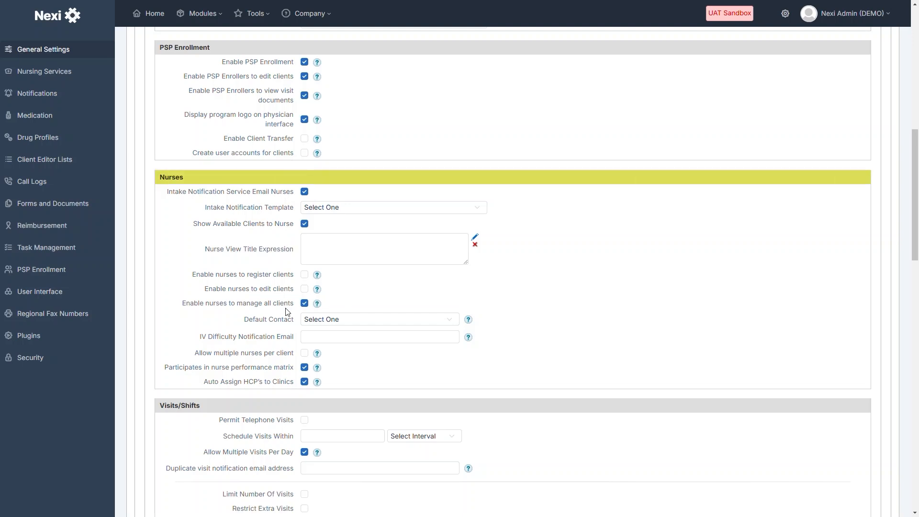
{"action": "scroll", "coordinate": [287, 311], "scroll_direction": "down", "scroll_amount": 6}
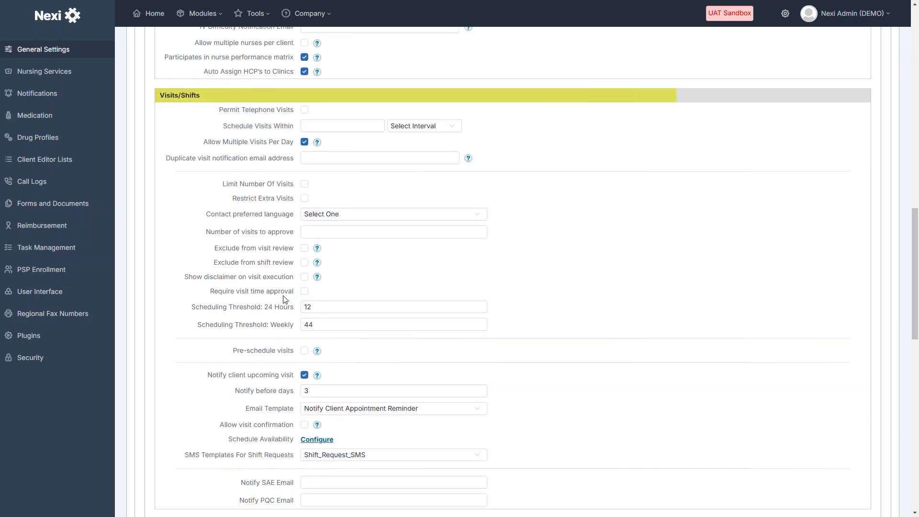
{"action": "scroll", "coordinate": [285, 299], "scroll_direction": "down", "scroll_amount": 3}
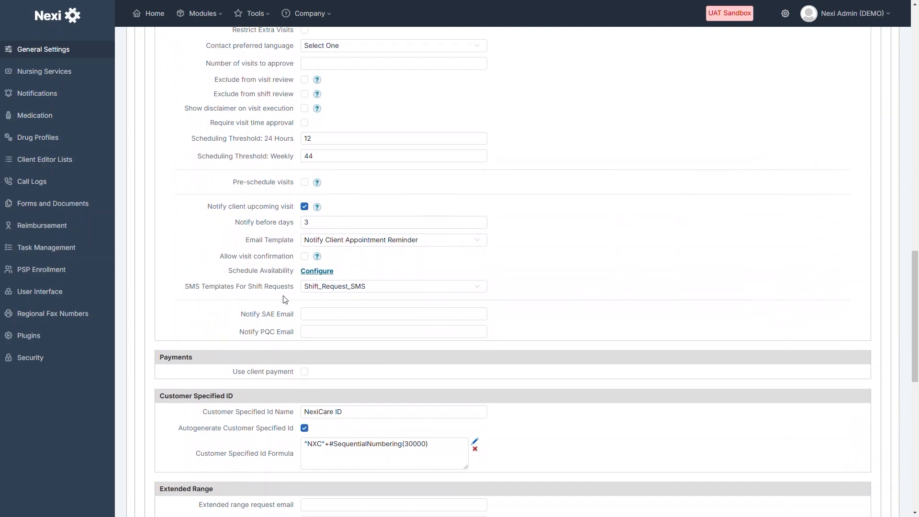
{"action": "scroll", "coordinate": [284, 296], "scroll_direction": "down", "scroll_amount": 3}
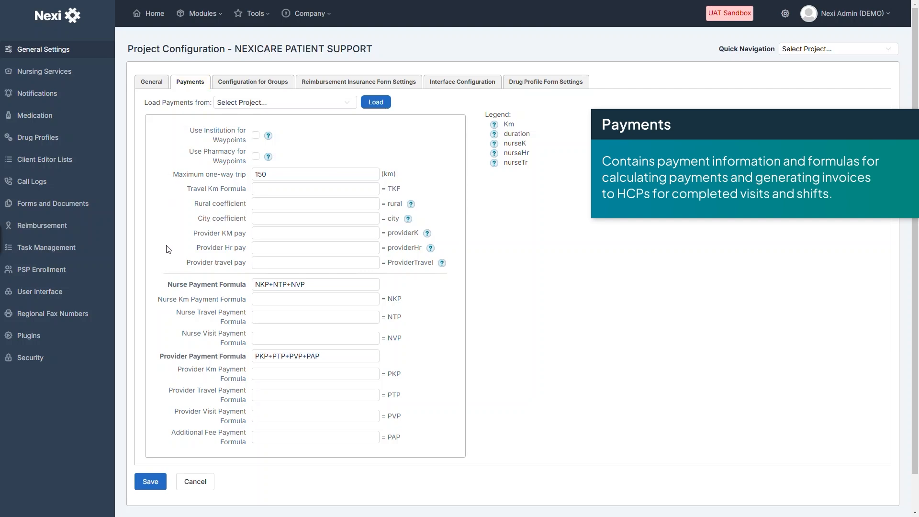
Open the Configuration for Groups tab and expand its list of configurable user groups
{"action": "left_click", "coordinate": [249, 83]}
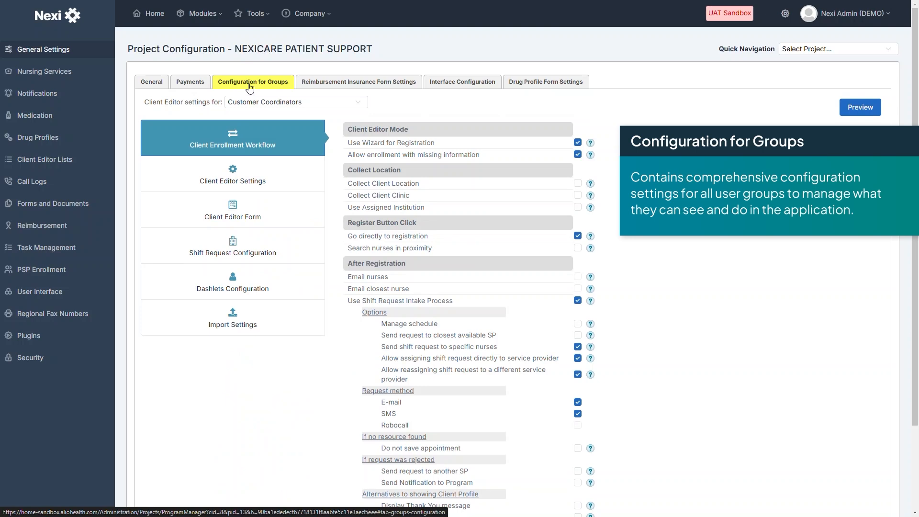
{"action": "left_click", "coordinate": [358, 103]}
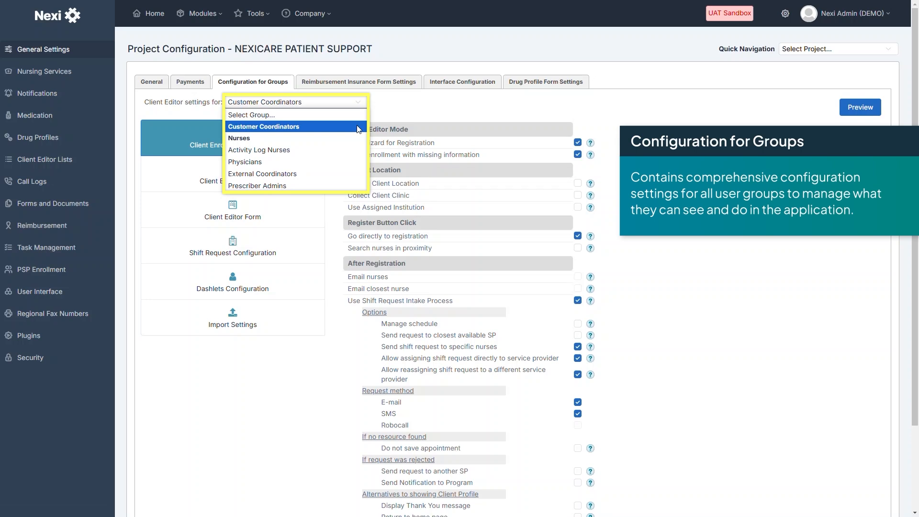
Keep Customer Coordinators as the group and open its Client Editor Settings
{"action": "left_click", "coordinate": [393, 118]}
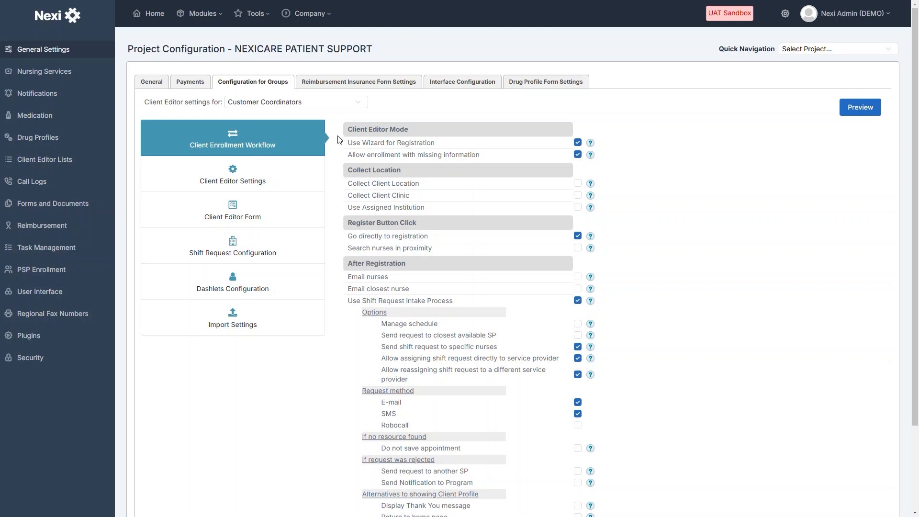
{"action": "left_click", "coordinate": [233, 174]}
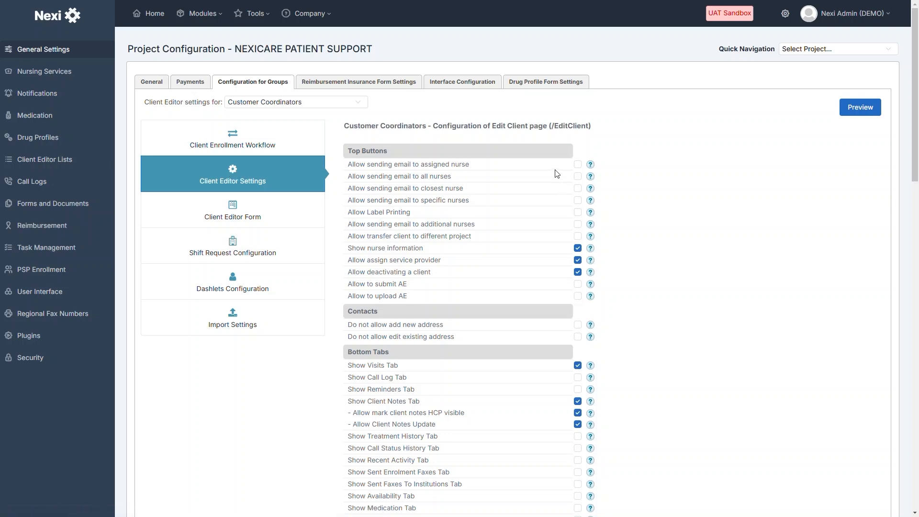
Look through the Customer Coordinators' Client Editor Settings, then open the Client Editor Form
{"action": "scroll", "coordinate": [660, 317], "scroll_direction": "down", "scroll_amount": 5}
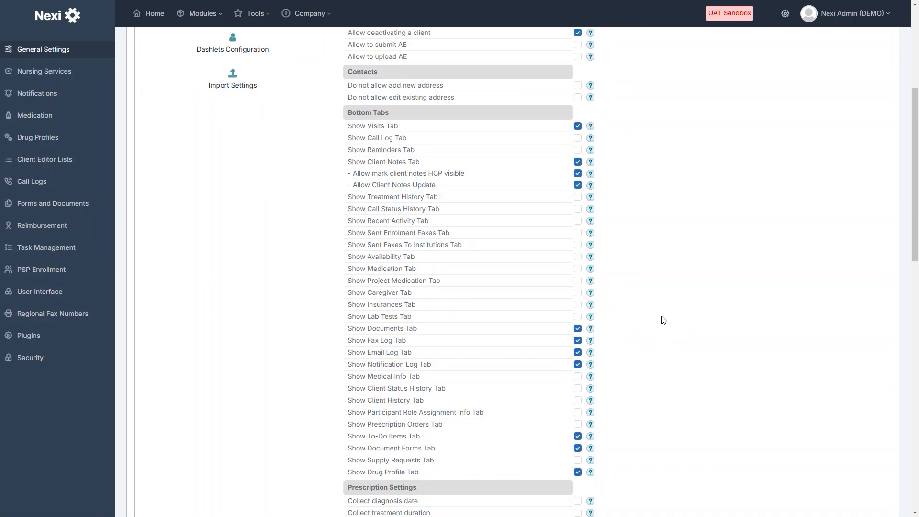
{"action": "scroll", "coordinate": [447, 425], "scroll_direction": "down", "scroll_amount": 6}
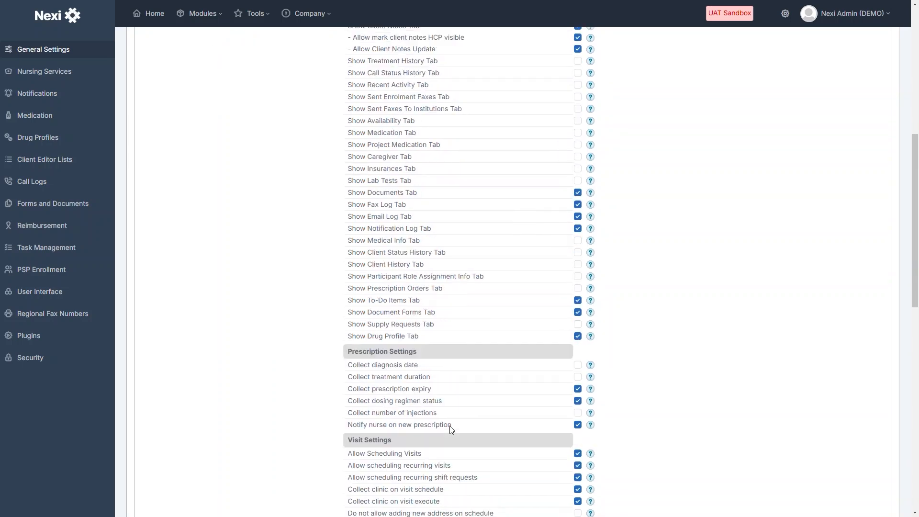
{"action": "scroll", "coordinate": [450, 428], "scroll_direction": "down", "scroll_amount": 1}
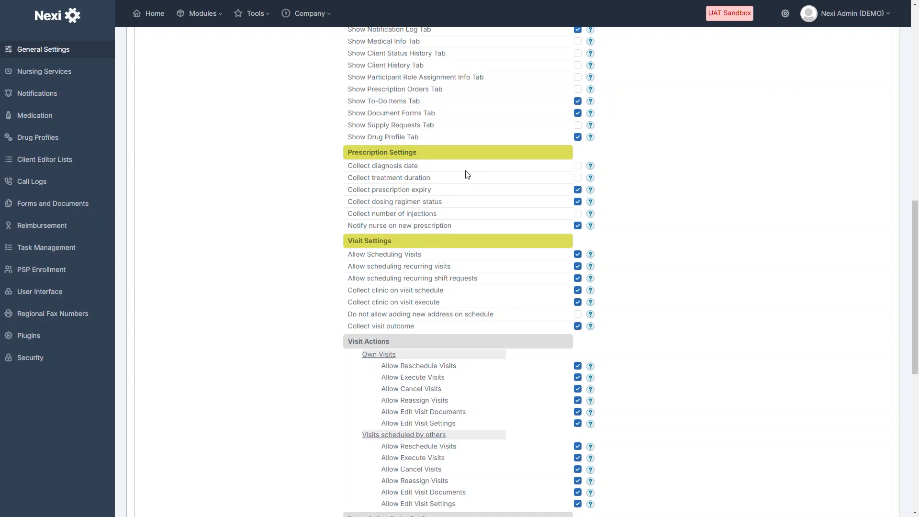
{"action": "scroll", "coordinate": [466, 174], "scroll_direction": "up", "scroll_amount": 8}
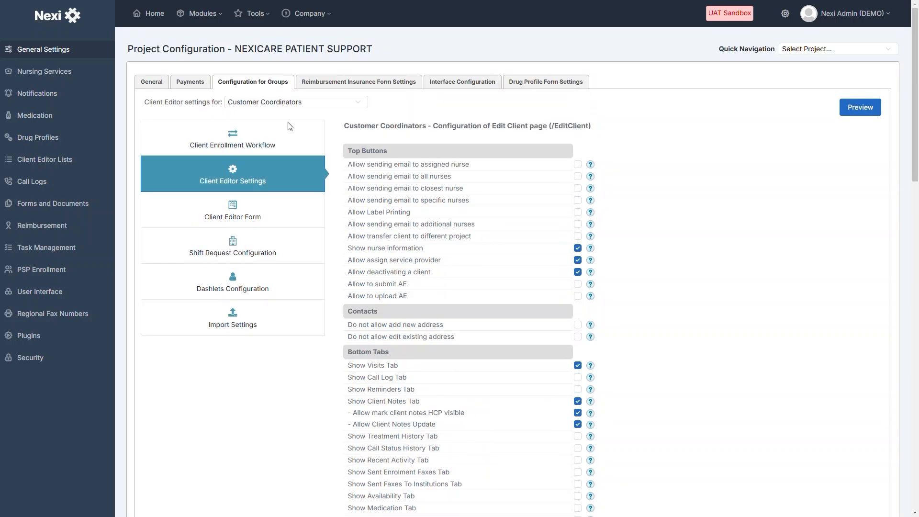
{"action": "left_click", "coordinate": [232, 214]}
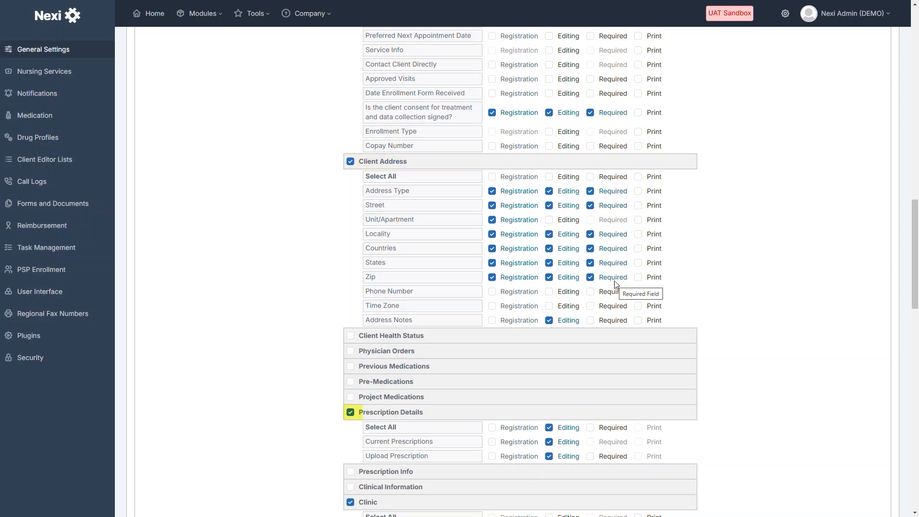
Scroll the Client Editor Form down to Reimbursement Coverage Summary and Client Verification Questions
{"action": "scroll", "coordinate": [530, 306], "scroll_direction": "down", "scroll_amount": 8}
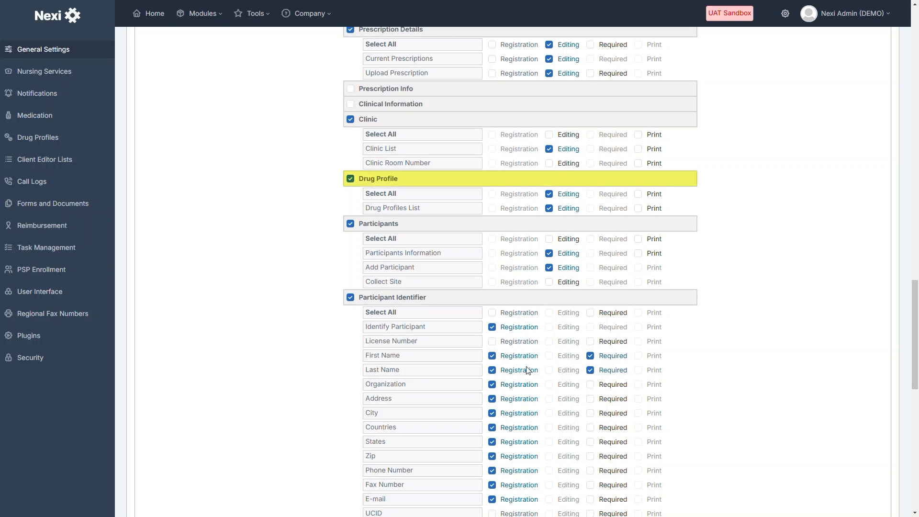
{"action": "scroll", "coordinate": [527, 368], "scroll_direction": "down", "scroll_amount": 10}
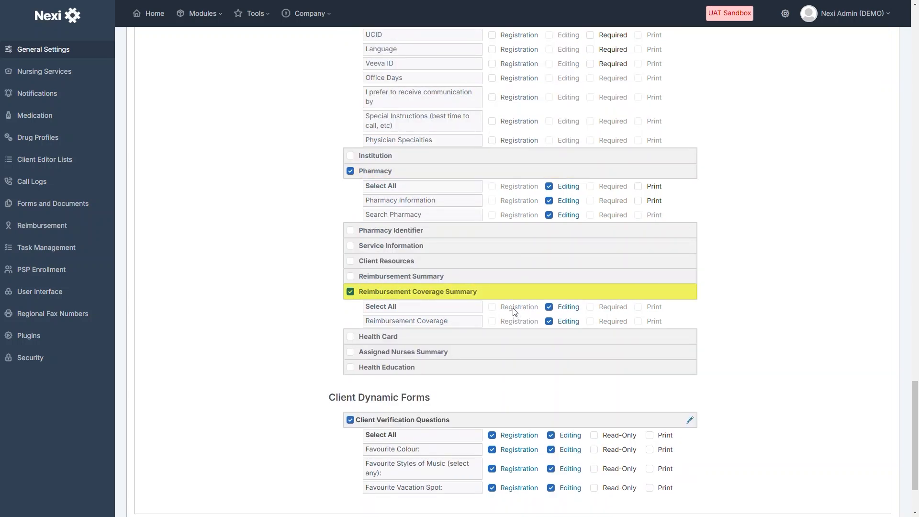
{"action": "scroll", "coordinate": [514, 311], "scroll_direction": "down", "scroll_amount": 2}
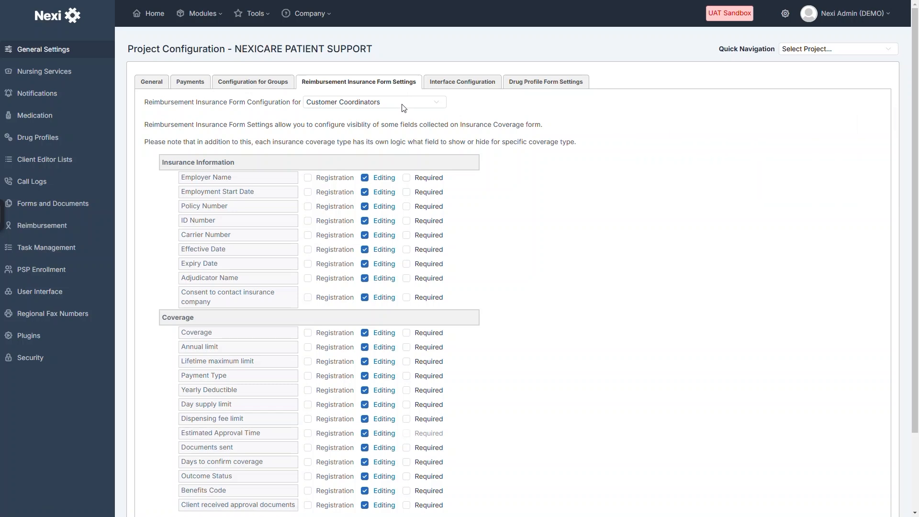
View the Interface Configuration tab, then the Drug Profile Form Settings tab
{"action": "left_click", "coordinate": [462, 82]}
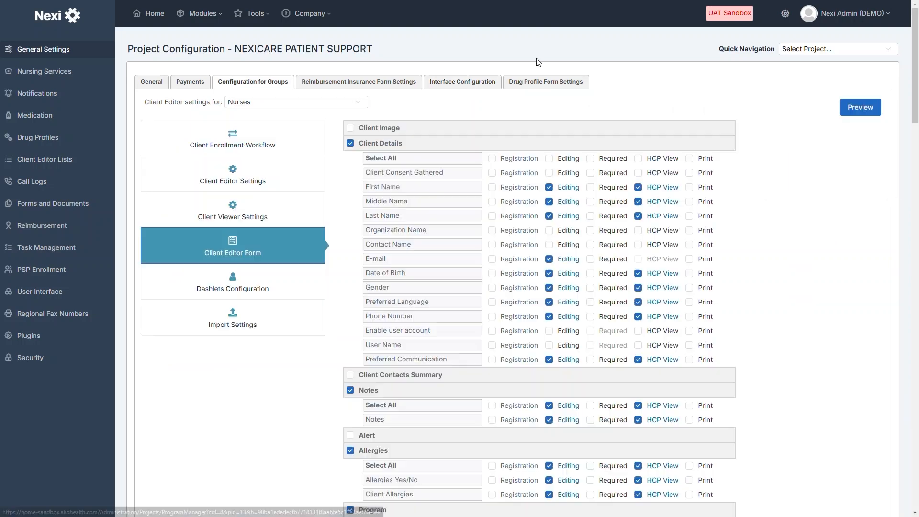
{"action": "left_click", "coordinate": [546, 89]}
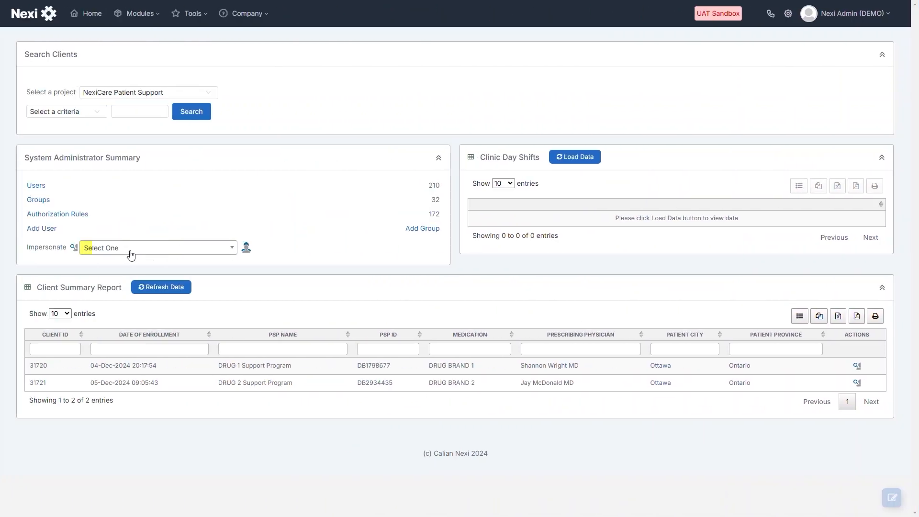
Expand the Impersonate user dropdown in the System Administrator Summary
{"action": "left_click", "coordinate": [128, 248]}
Search for and impersonate the Care Coordinator 1 user account
{"action": "type", "text": "cc_account1"}
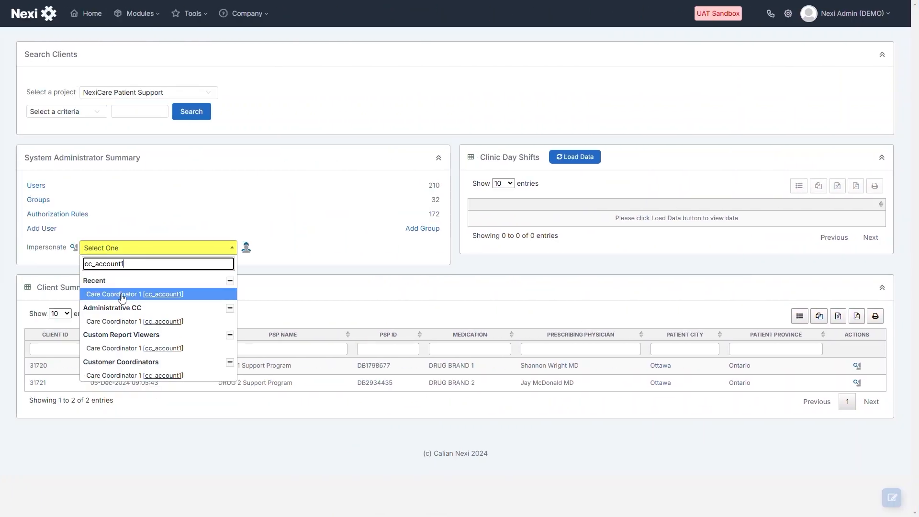
{"action": "left_click", "coordinate": [123, 293]}
{"action": "left_click", "coordinate": [246, 247]}
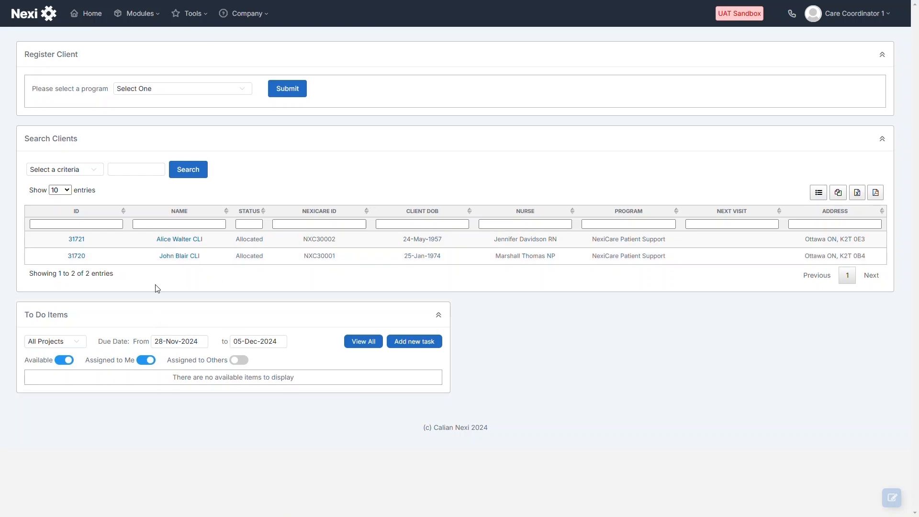
Register under NexiCare Patient Support and open the participant type list
{"action": "left_click", "coordinate": [242, 92]}
{"action": "left_click", "coordinate": [242, 114]}
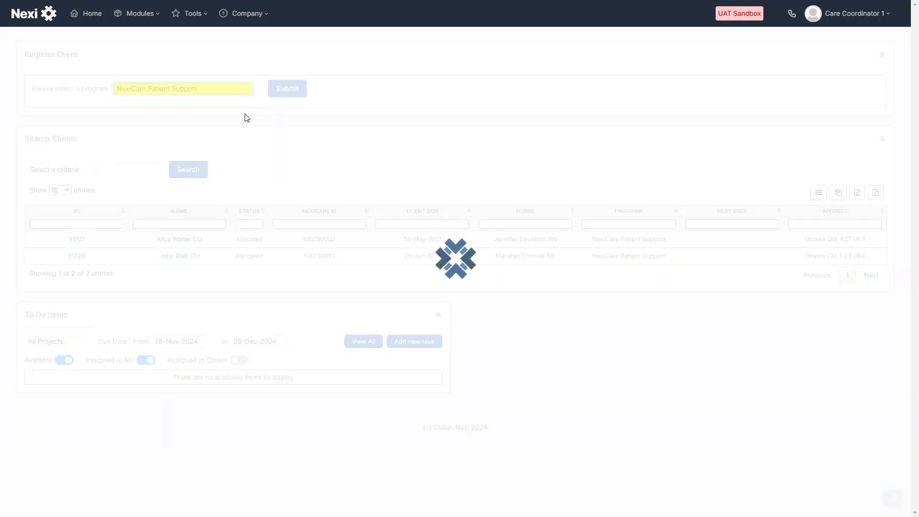
{"action": "left_click", "coordinate": [289, 90]}
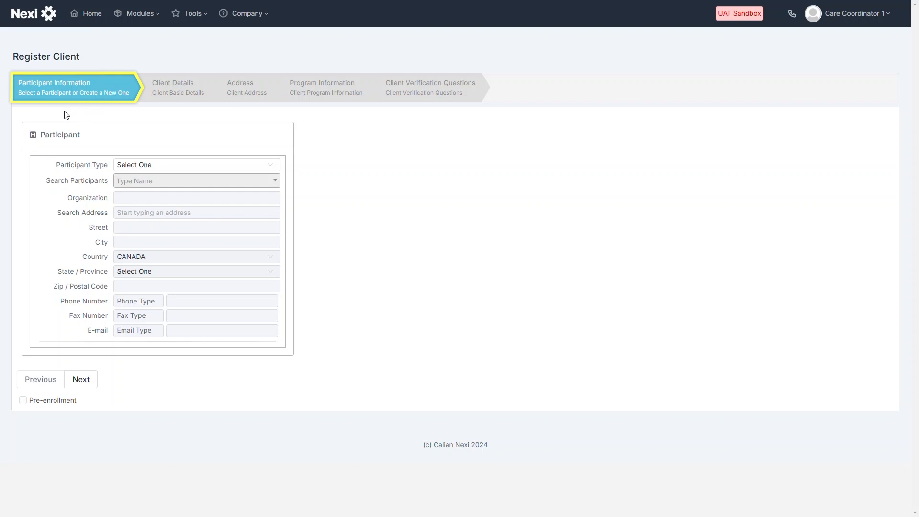
{"action": "left_click", "coordinate": [269, 164]}
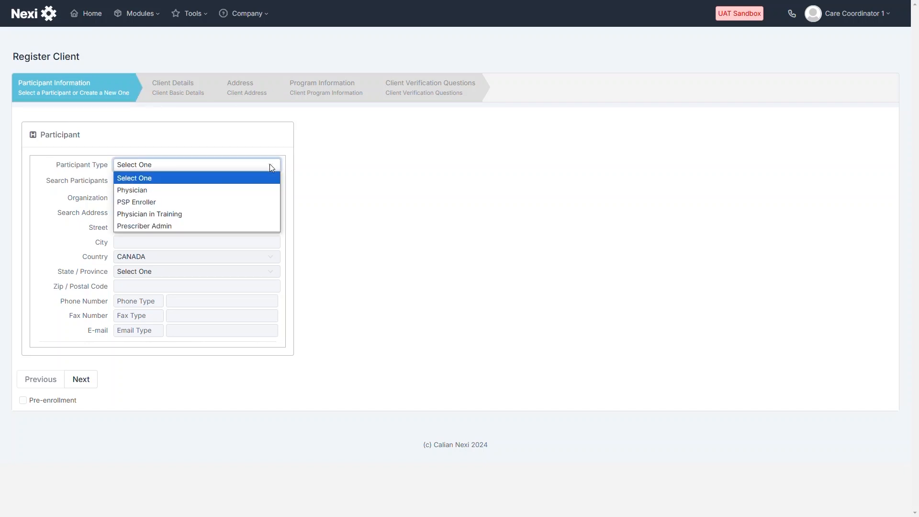
Make the referring physician, found by name search, the Physician participant, then choose phone as preferred contact
{"action": "left_click", "coordinate": [201, 191]}
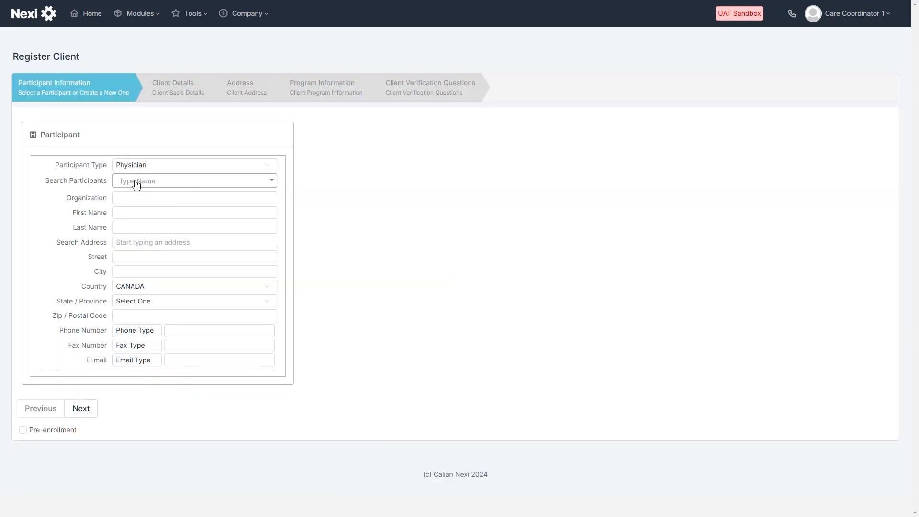
{"action": "left_click", "coordinate": [136, 185]}
{"action": "type", "text": "shann"}
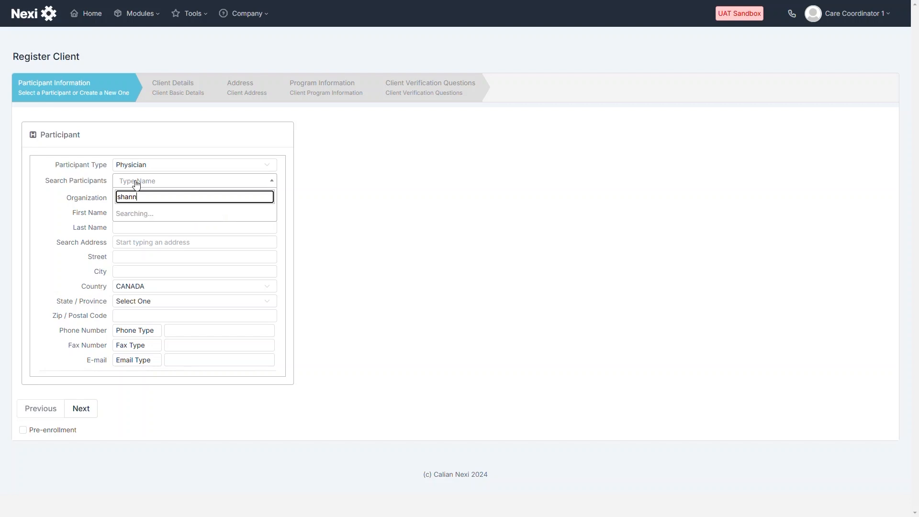
{"action": "mouse_move", "coordinate": [175, 219]}
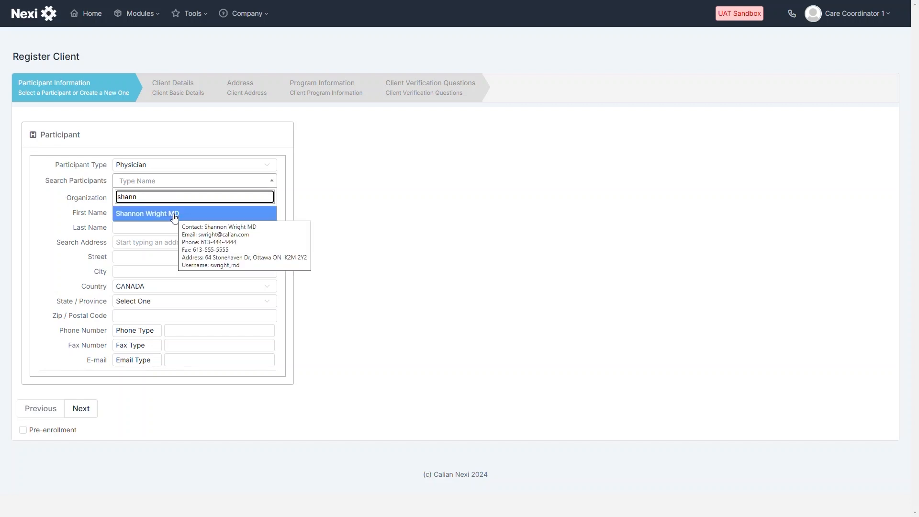
{"action": "left_click", "coordinate": [174, 219]}
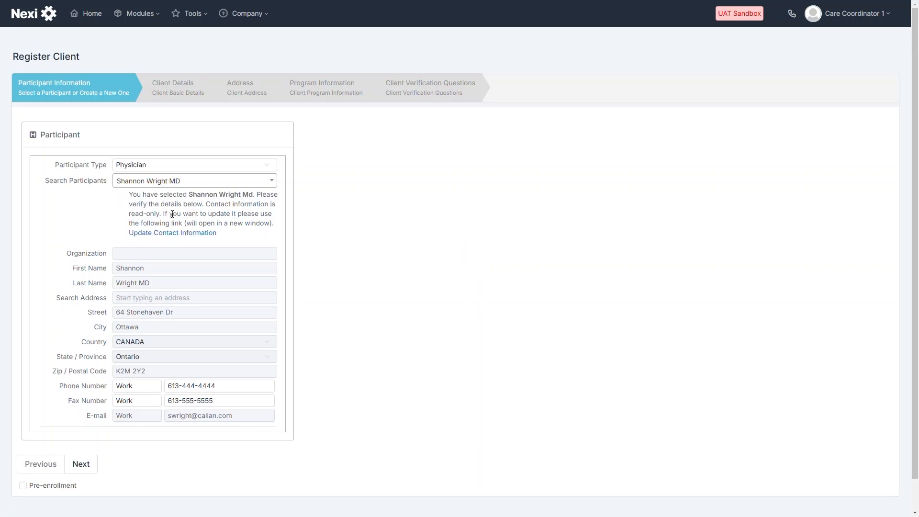
{"action": "left_click", "coordinate": [79, 468]}
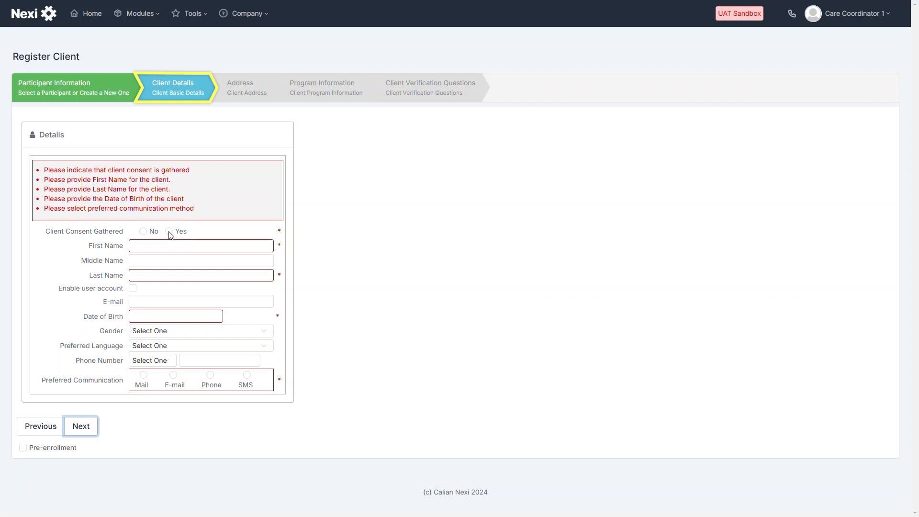
{"action": "left_click", "coordinate": [210, 375]}
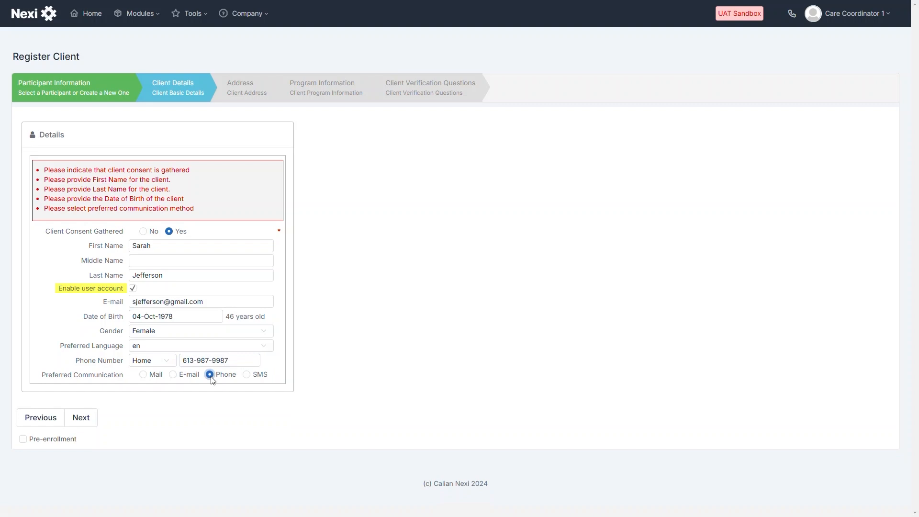
Advance from Client Details to the Address step and bring up the Address Type choices
{"action": "left_click", "coordinate": [81, 419]}
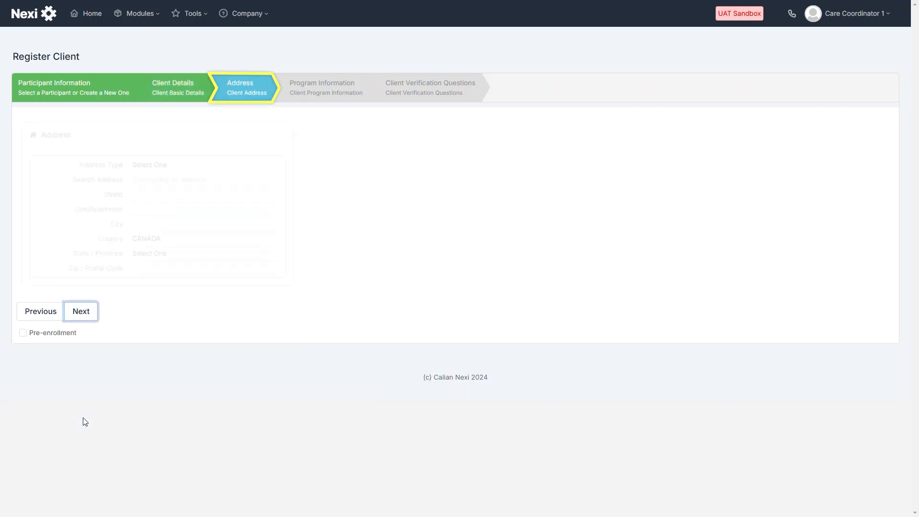
{"action": "left_click", "coordinate": [148, 165]}
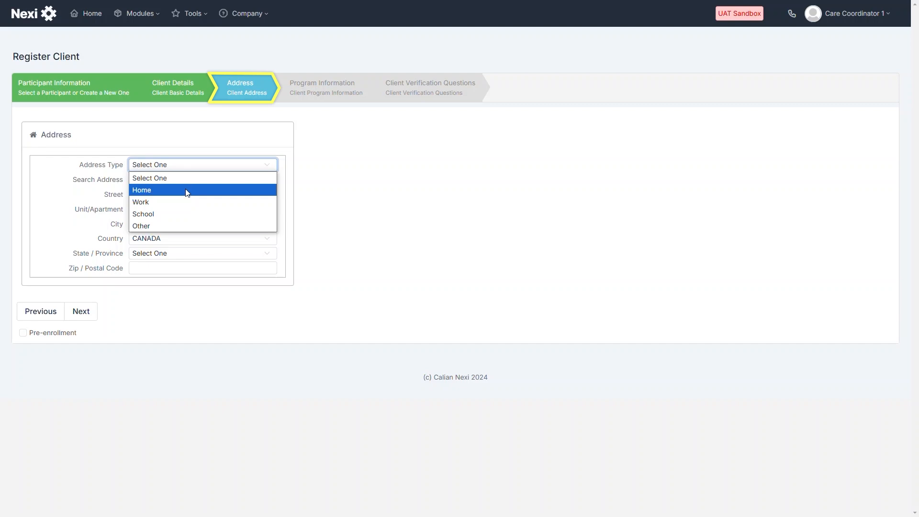
Add a Home address filled from the matching address search suggestion, then continue to Program Information
{"action": "left_click", "coordinate": [187, 191]}
{"action": "left_click", "coordinate": [165, 181]}
{"action": "type", "text": "22 Farmf"}
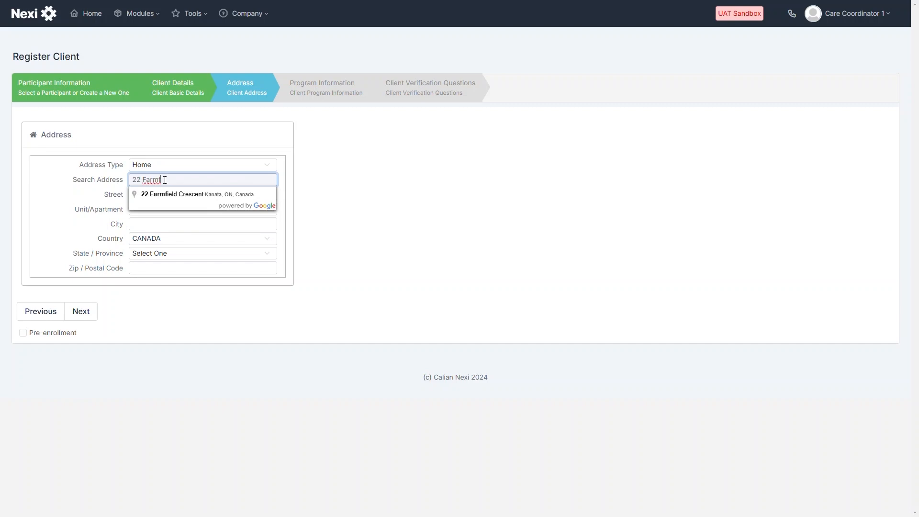
{"action": "left_click", "coordinate": [165, 194]}
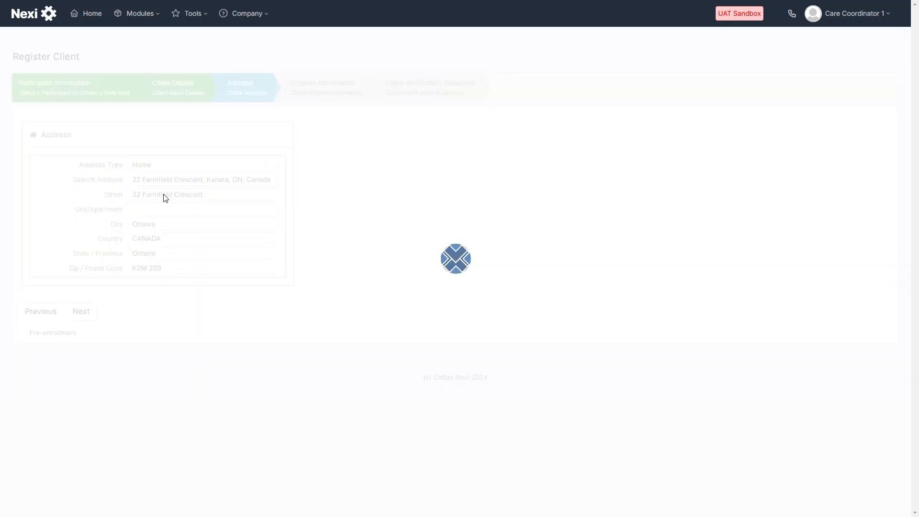
{"action": "left_click", "coordinate": [79, 312]}
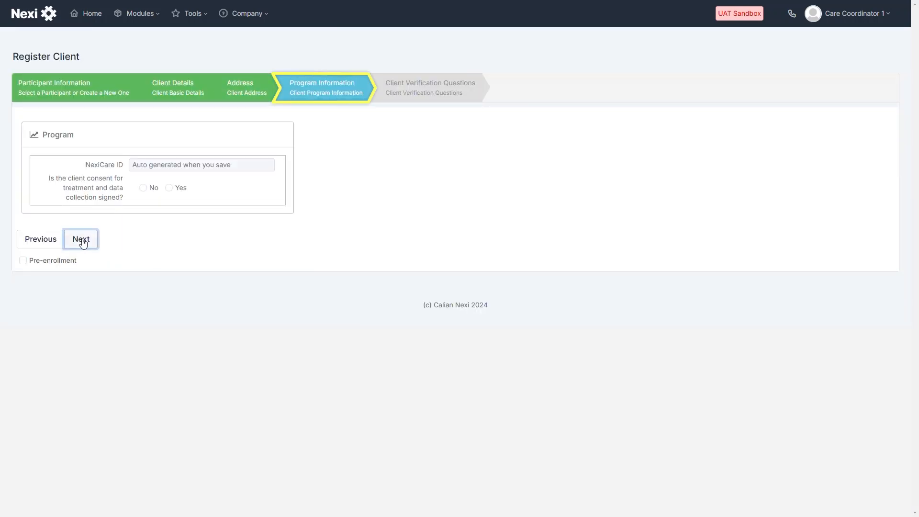
Confirm the client signed treatment consent and continue to the verification questions
{"action": "left_click", "coordinate": [81, 241]}
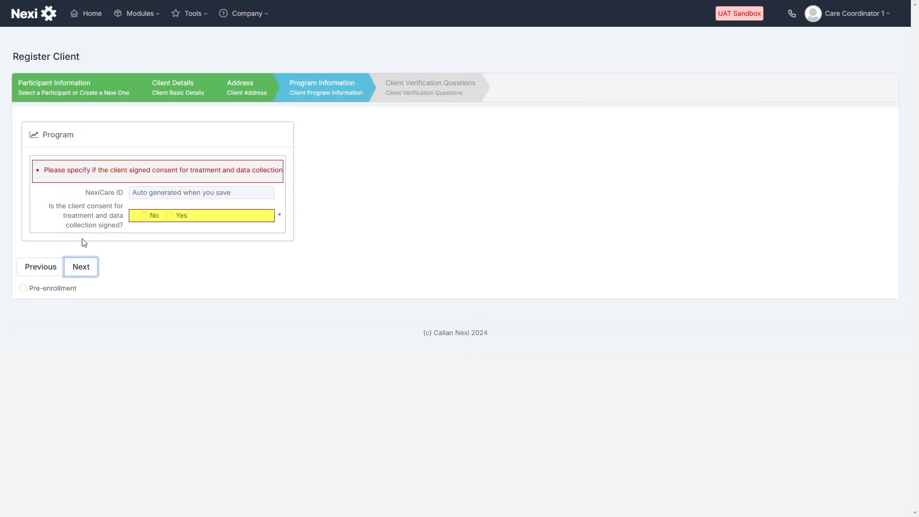
{"action": "left_click", "coordinate": [170, 216]}
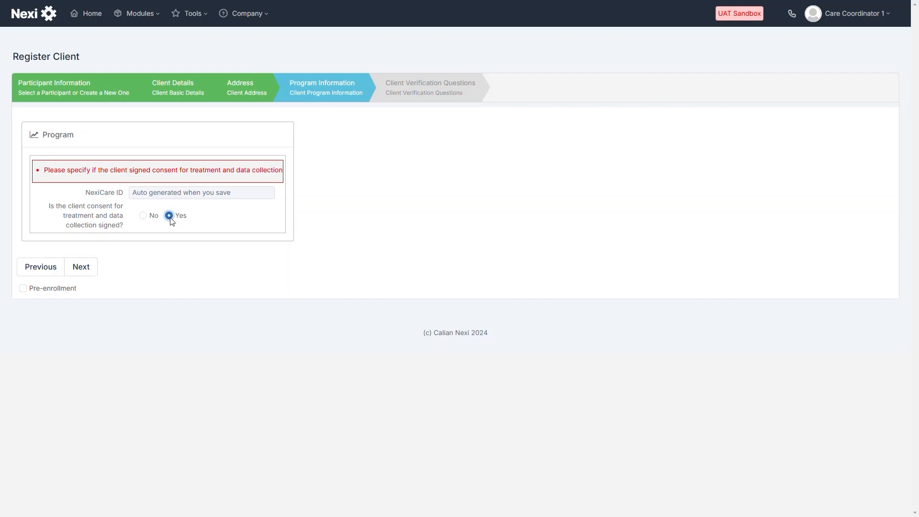
{"action": "left_click", "coordinate": [80, 268]}
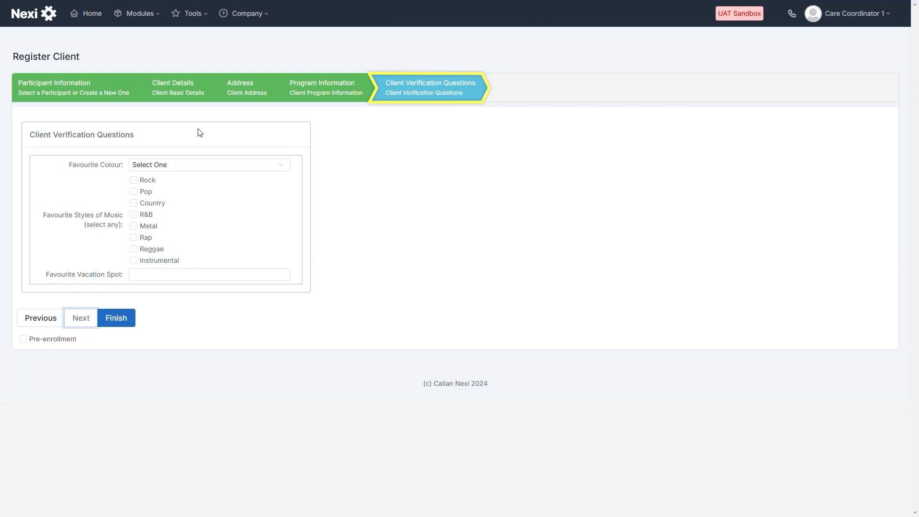
Answer the verification questions with Yellow as favourite colour and Cuba as vacation spot, then finish
{"action": "left_click", "coordinate": [281, 167]}
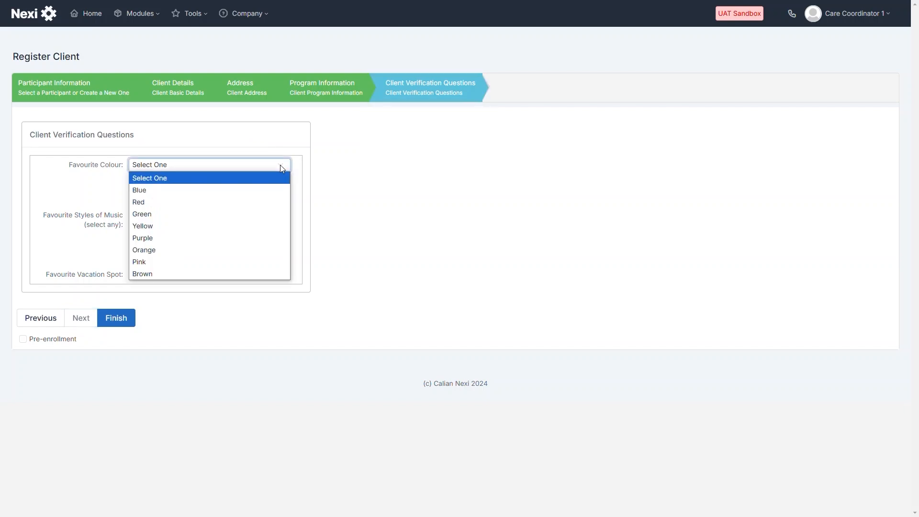
{"action": "left_click", "coordinate": [250, 226]}
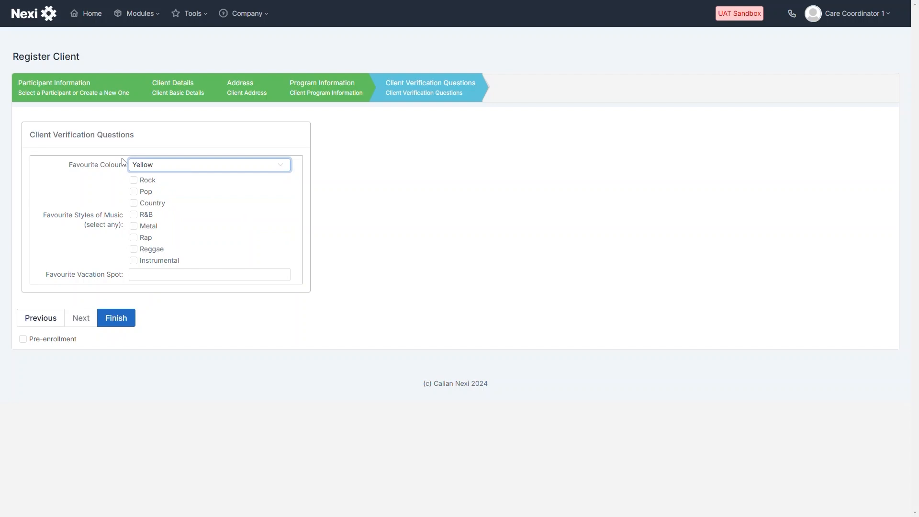
{"action": "left_click", "coordinate": [144, 276]}
{"action": "type", "text": "Cuba"}
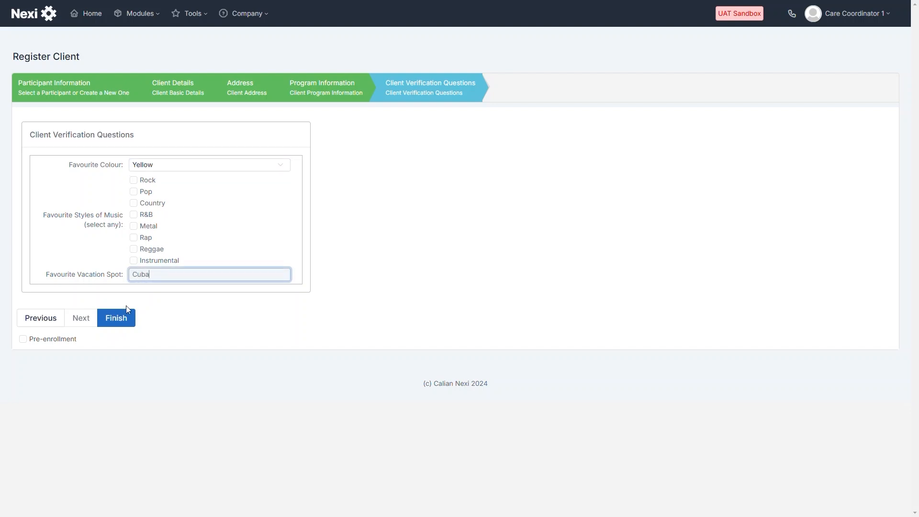
{"action": "left_click", "coordinate": [116, 319]}
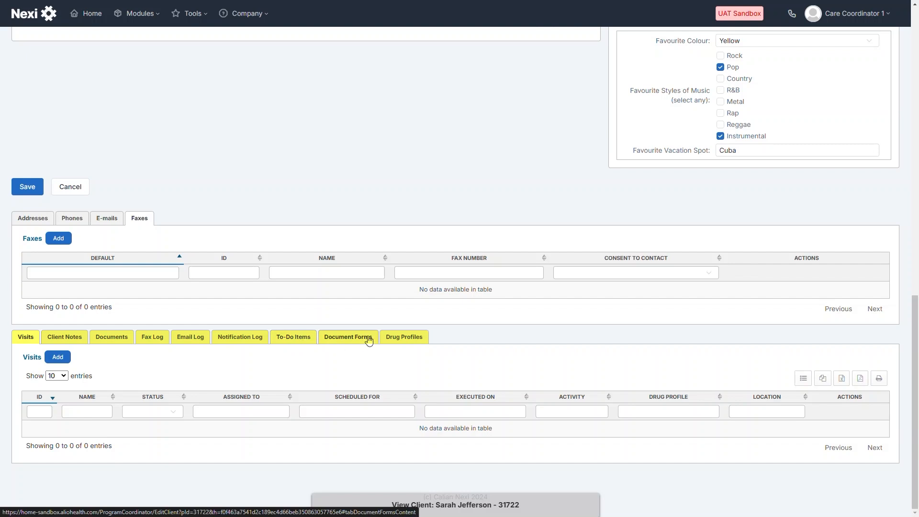
Assign Calian Specialty Clinic to the client
{"action": "left_click", "coordinate": [402, 339]}
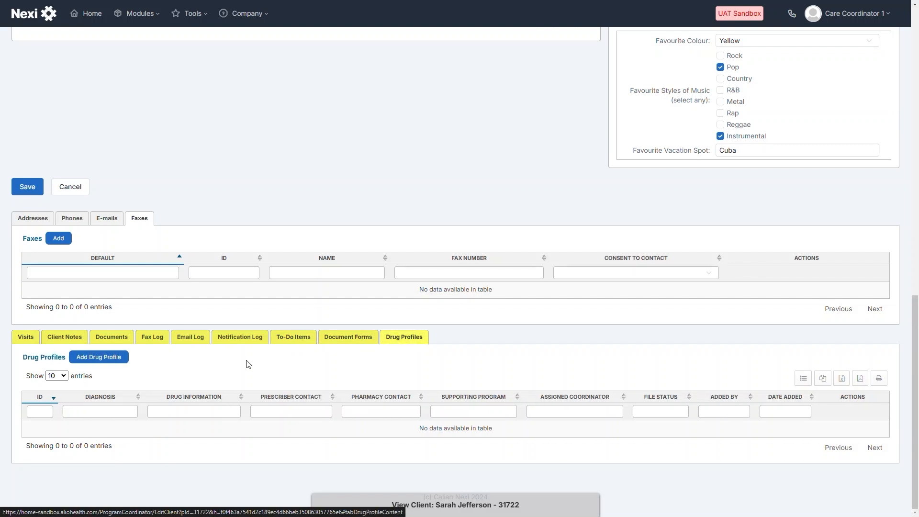
{"action": "scroll", "coordinate": [478, 366], "scroll_direction": "up", "scroll_amount": 10}
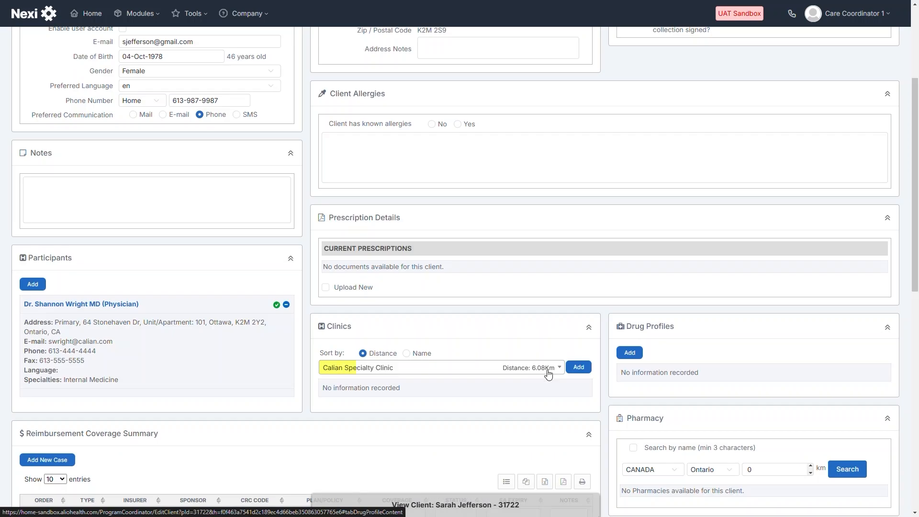
{"action": "left_click", "coordinate": [559, 368]}
{"action": "left_click", "coordinate": [552, 400]}
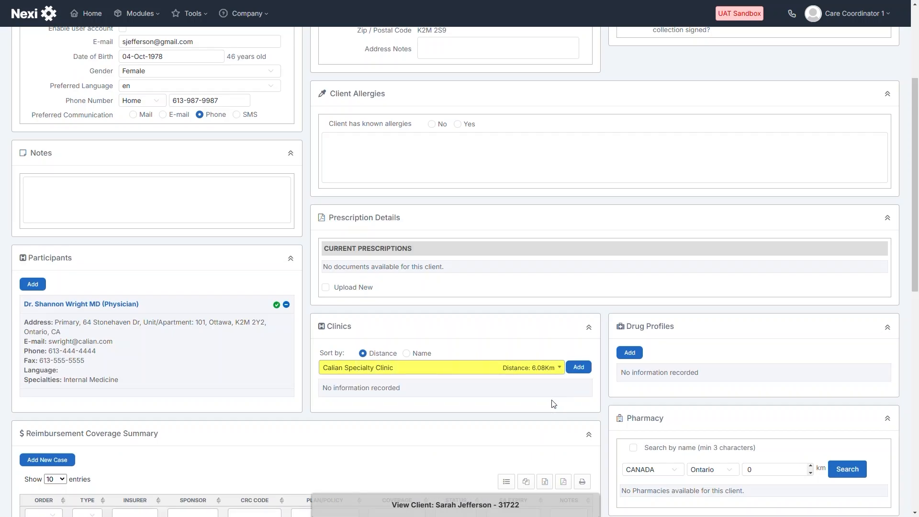
{"action": "left_click", "coordinate": [579, 367]}
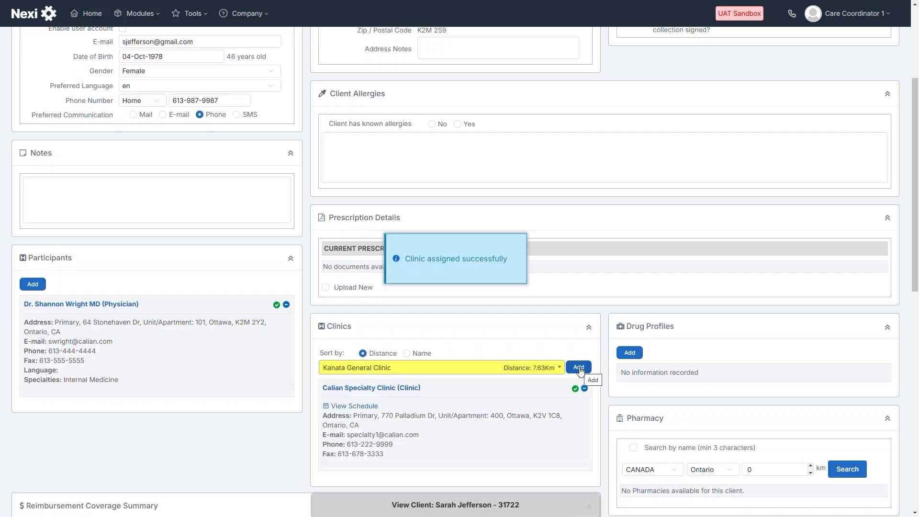
Search pharmacies by name for 'Summ', assign Summerhill Demo Pharmacy, and start a new drug profile
{"action": "scroll", "coordinate": [579, 371], "scroll_direction": "down", "scroll_amount": 3}
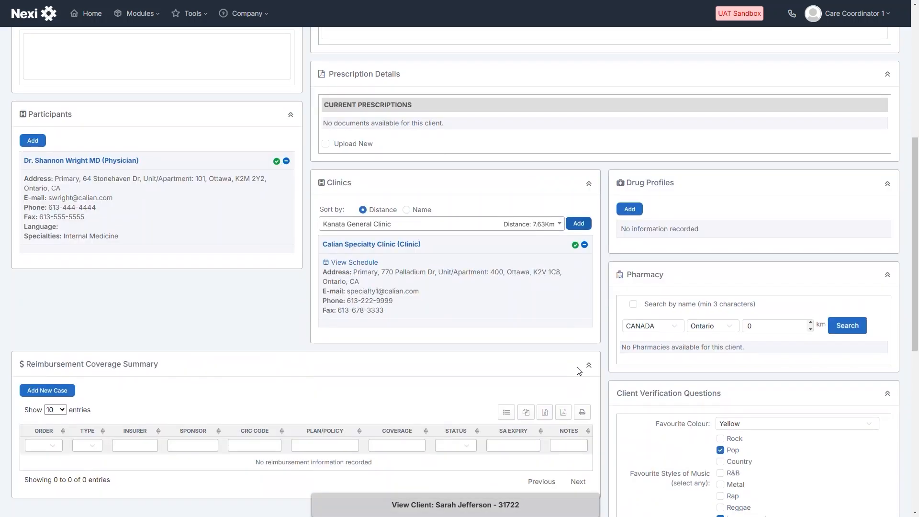
{"action": "left_click", "coordinate": [633, 304]}
{"action": "left_click", "coordinate": [774, 327]}
{"action": "type", "text": "Summ"}
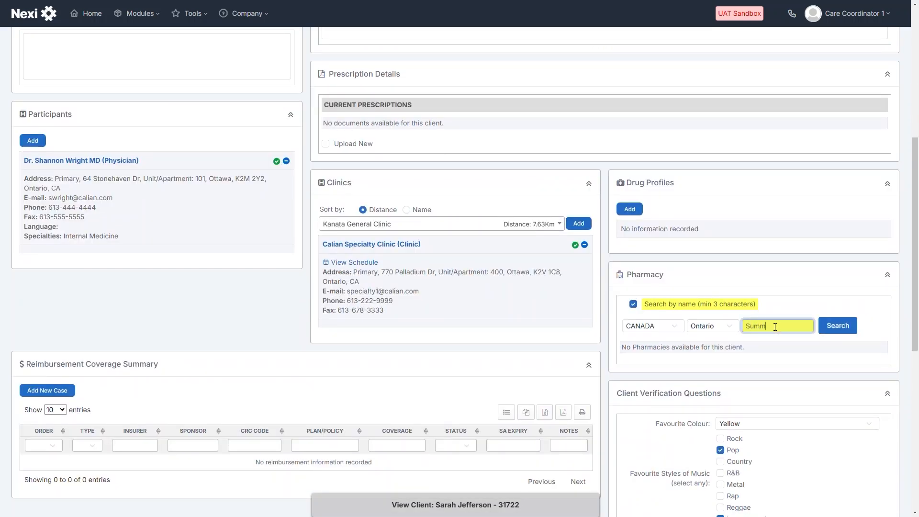
{"action": "left_click", "coordinate": [838, 325]}
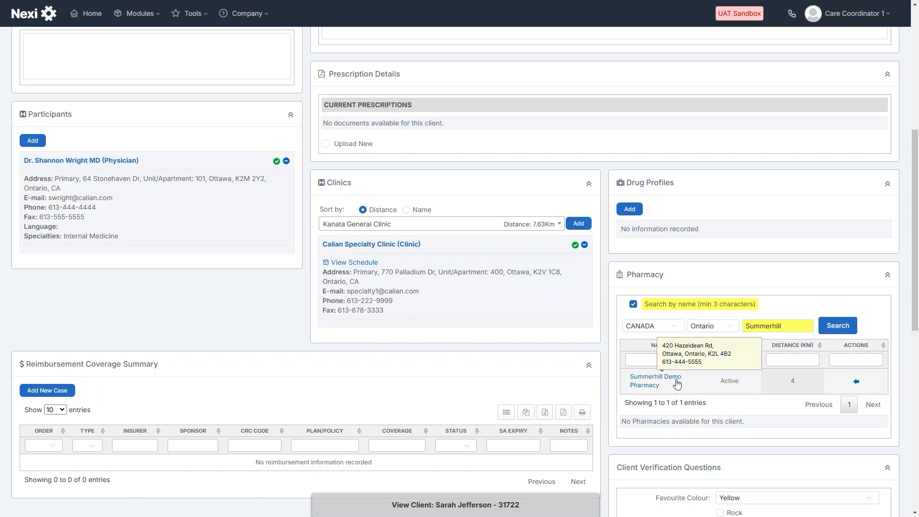
{"action": "left_click", "coordinate": [671, 379]}
{"action": "left_click", "coordinate": [630, 209]}
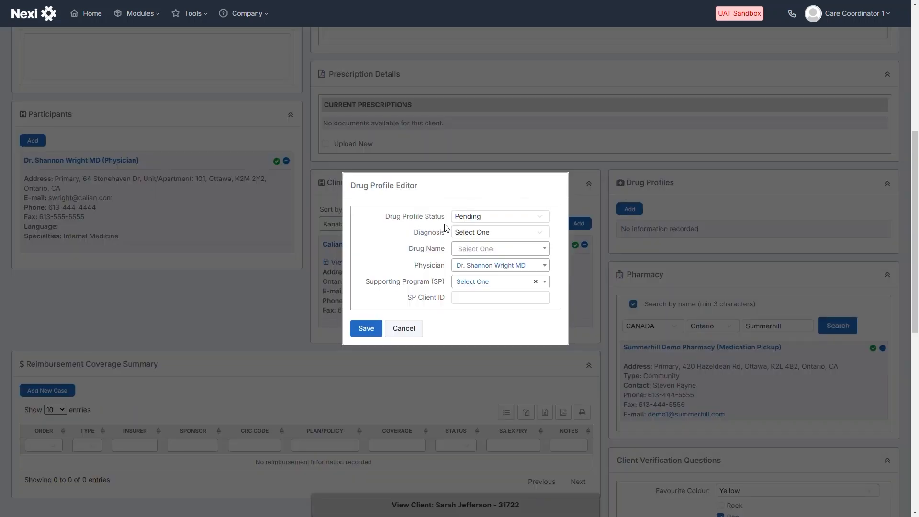
Save a drug profile: Crohn's Disease, DRUG BRAND 3, DRUG 3 Support Program, with the SP client ID
{"action": "left_click", "coordinate": [472, 233]}
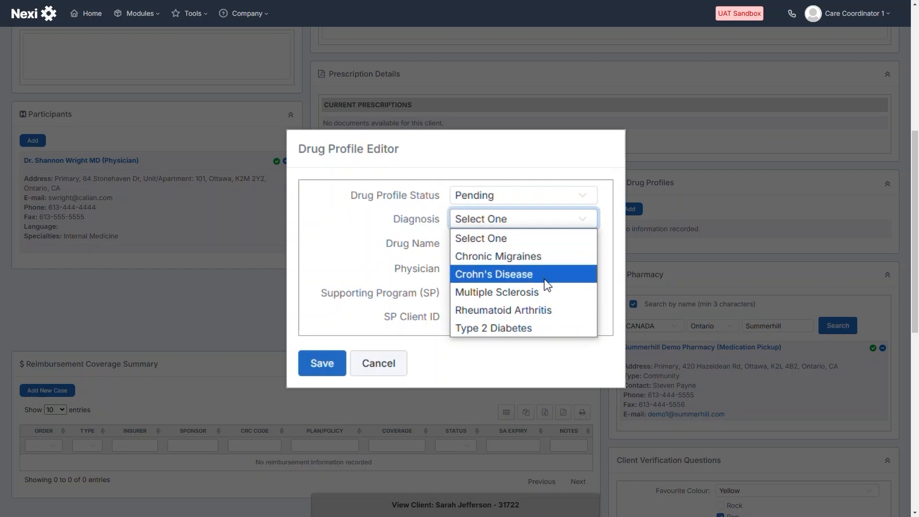
{"action": "left_click", "coordinate": [545, 276]}
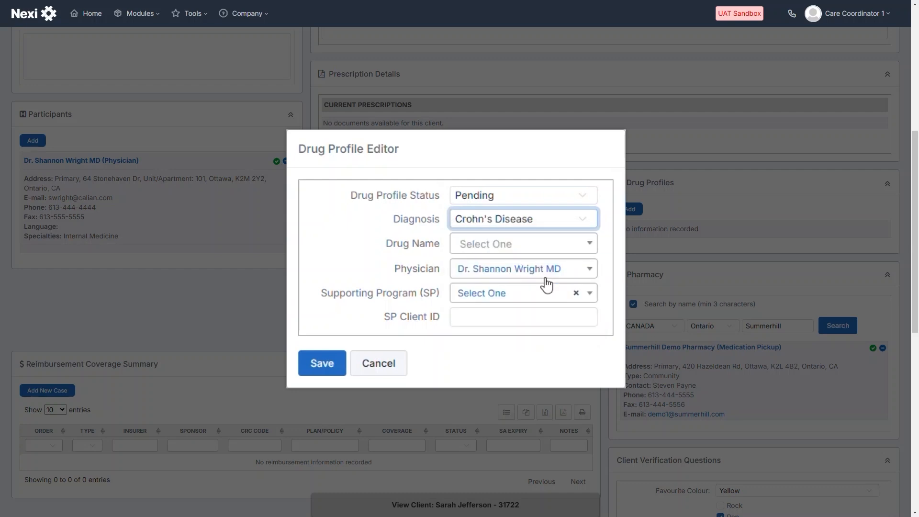
{"action": "left_click", "coordinate": [482, 244]}
{"action": "type", "text": "brand"}
{"action": "left_click", "coordinate": [527, 341]}
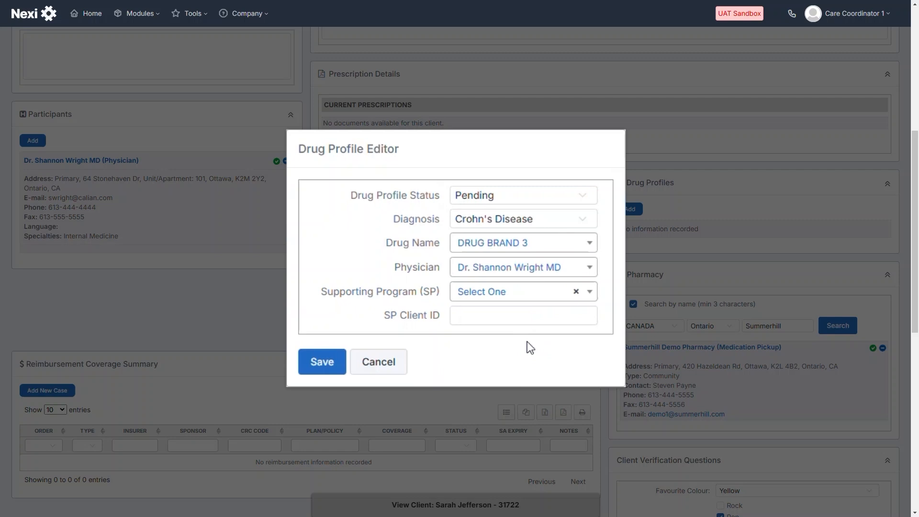
{"action": "left_click", "coordinate": [488, 296]}
{"action": "type", "text": "drug"}
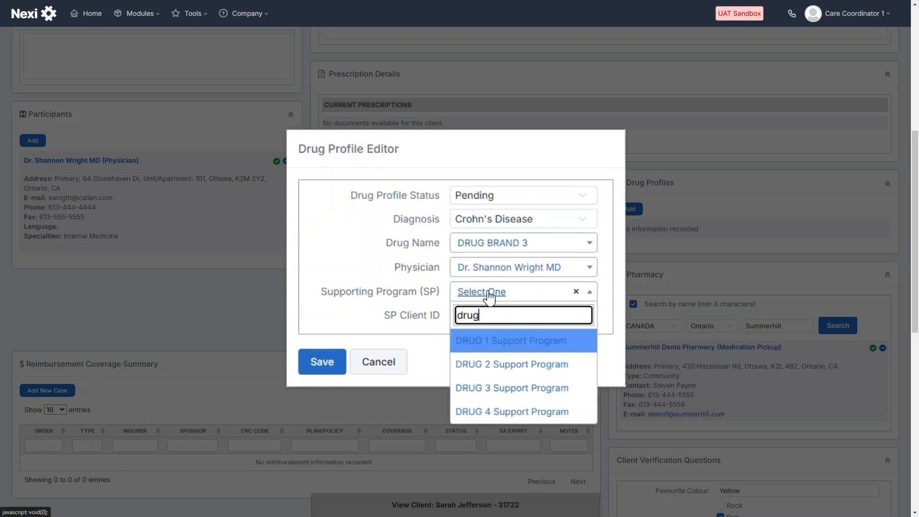
{"action": "left_click", "coordinate": [555, 393]}
{"action": "left_click", "coordinate": [492, 344]}
{"action": "type", "text": "DB388"}
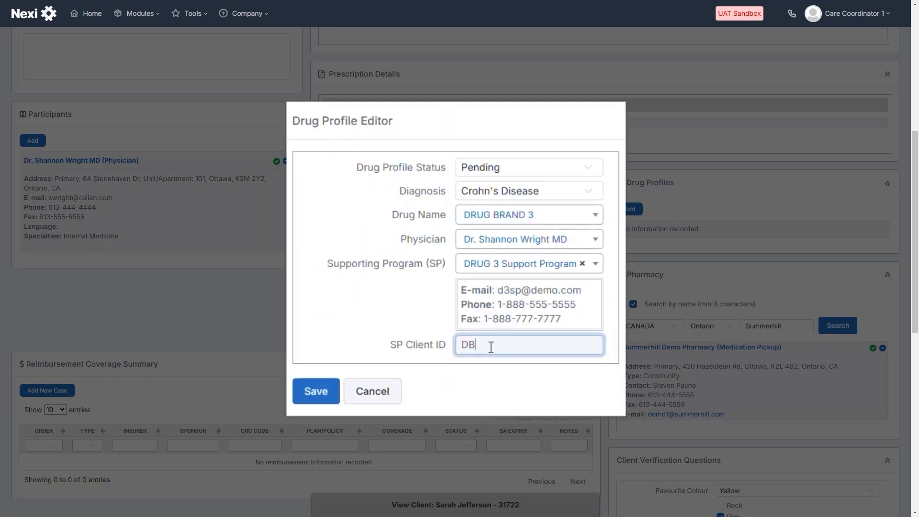
{"action": "type", "text": "7767"}
{"action": "left_click", "coordinate": [361, 347]}
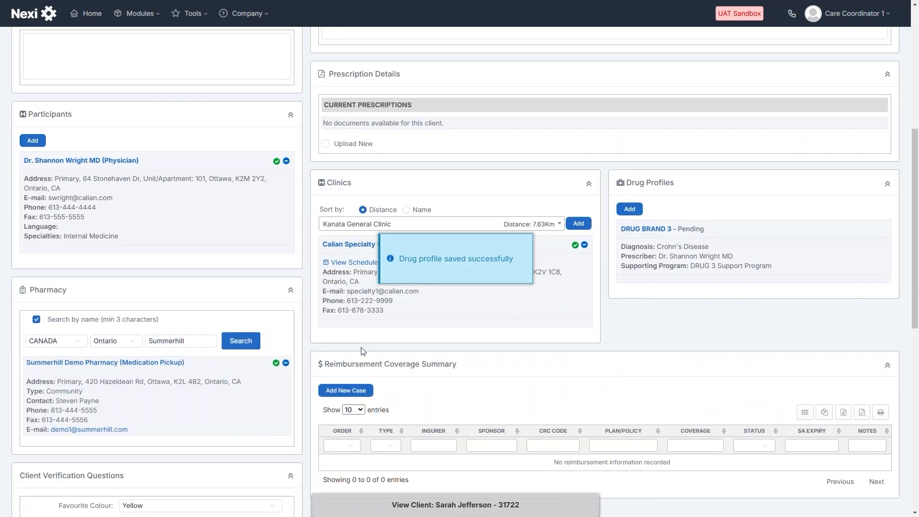
{"action": "scroll", "coordinate": [594, 293], "scroll_direction": "up", "scroll_amount": 1}
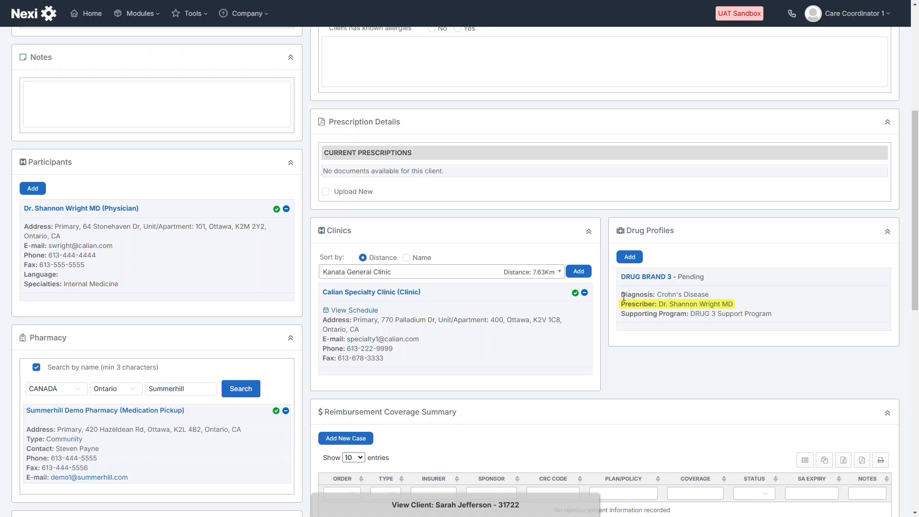
Assign the closest available nurse to the client, confirm, and return to the Home client list
{"action": "left_click", "coordinate": [661, 276]}
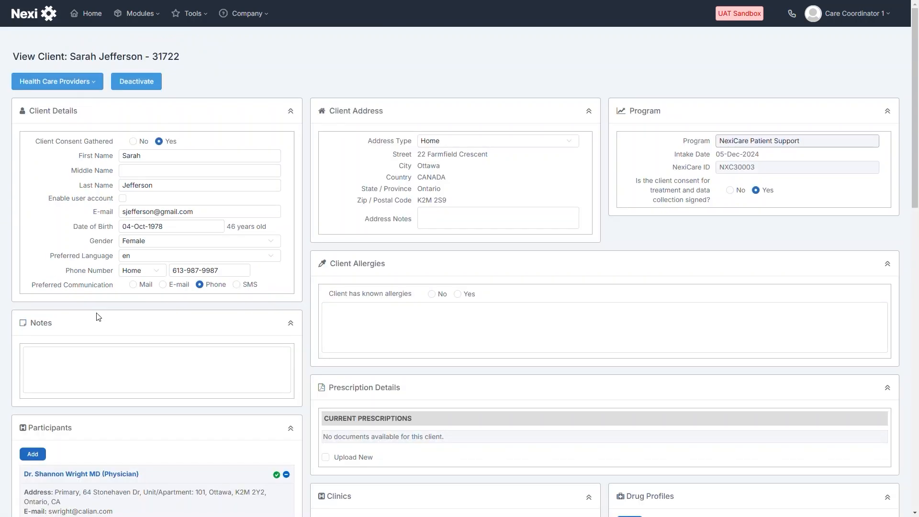
{"action": "left_click", "coordinate": [95, 86]}
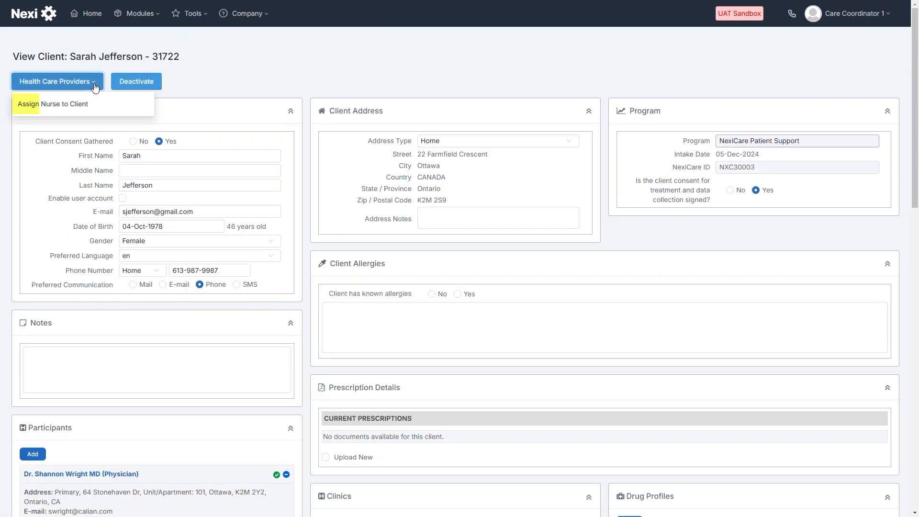
{"action": "left_click", "coordinate": [79, 106]}
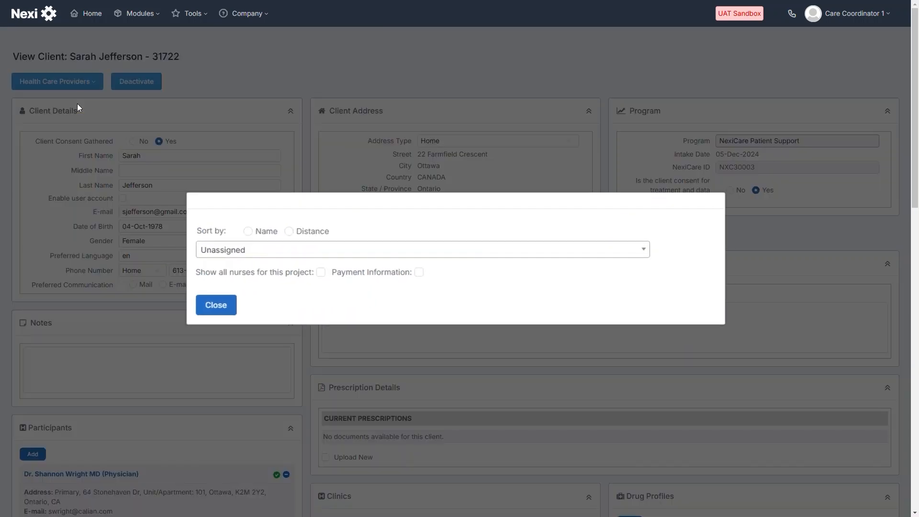
{"action": "left_click", "coordinate": [662, 250]}
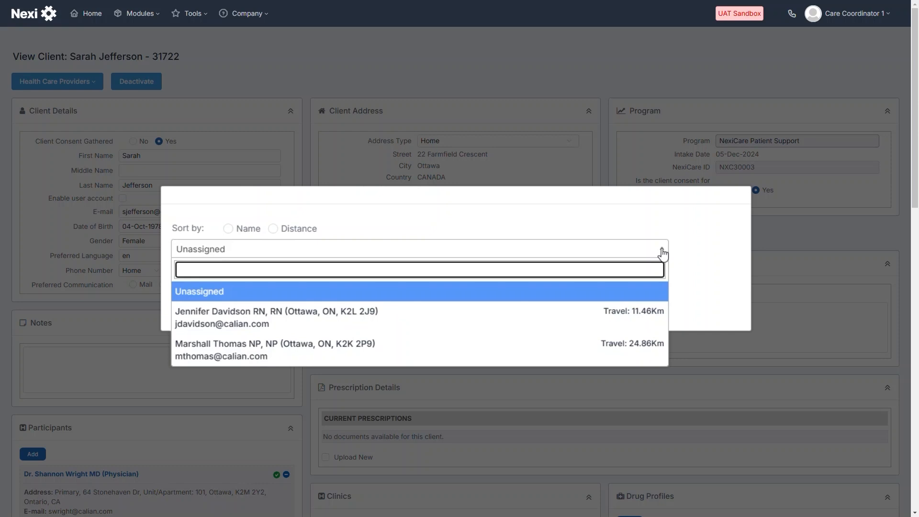
{"action": "left_click", "coordinate": [654, 319]}
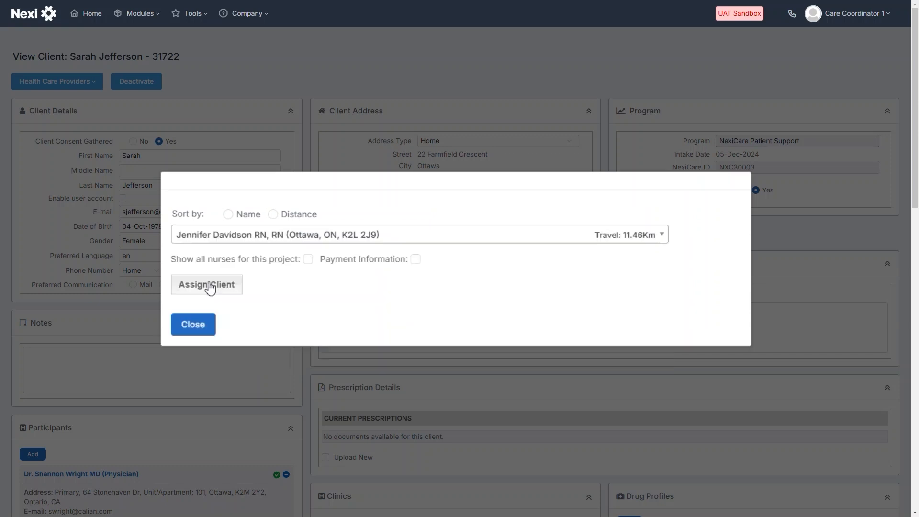
{"action": "left_click", "coordinate": [209, 284]}
{"action": "left_click", "coordinate": [530, 325]}
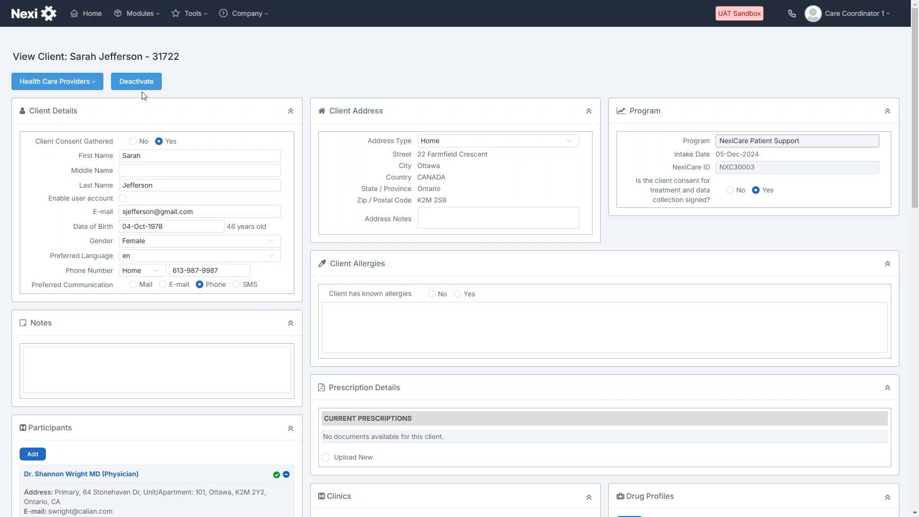
{"action": "left_click", "coordinate": [92, 17]}
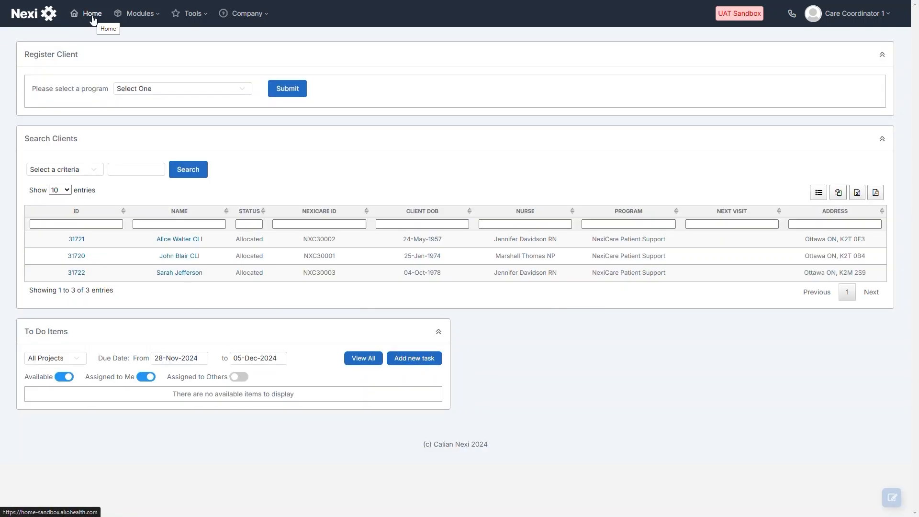